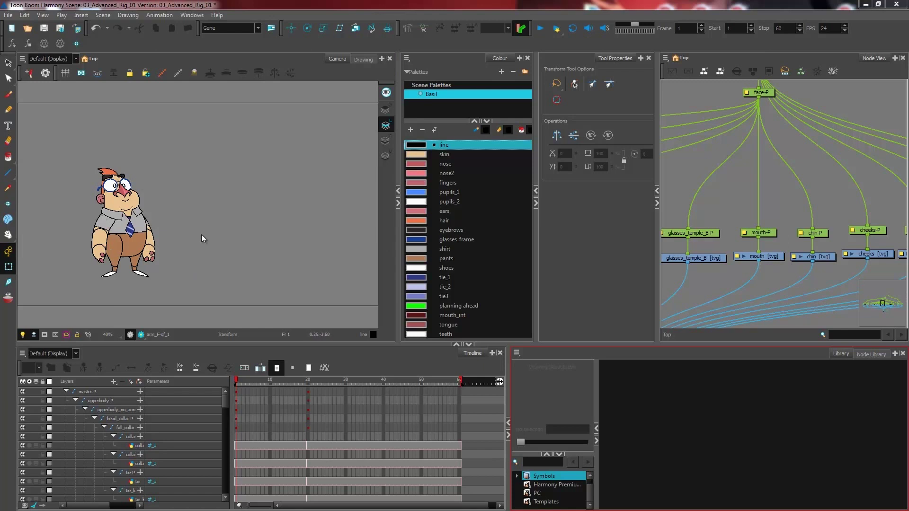
Pan and zoom the Camera view onto the character, then go to frame 20.
key("space")
left_click_drag(195, 256, 271, 240)
scroll(272, 240, "up", 2)
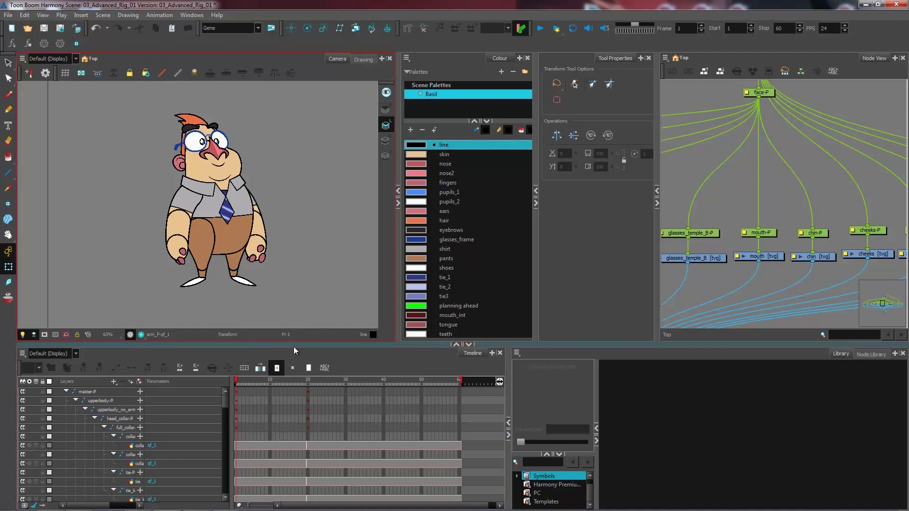
left_click(303, 380)
left_click(308, 381)
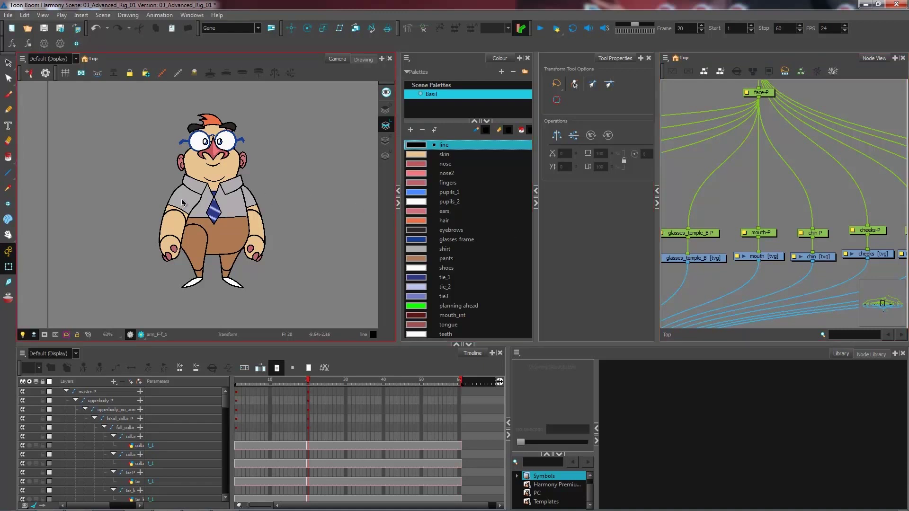
Add a Perspective view and orbit it to an angled 3-D view of the character.
left_click(181, 198)
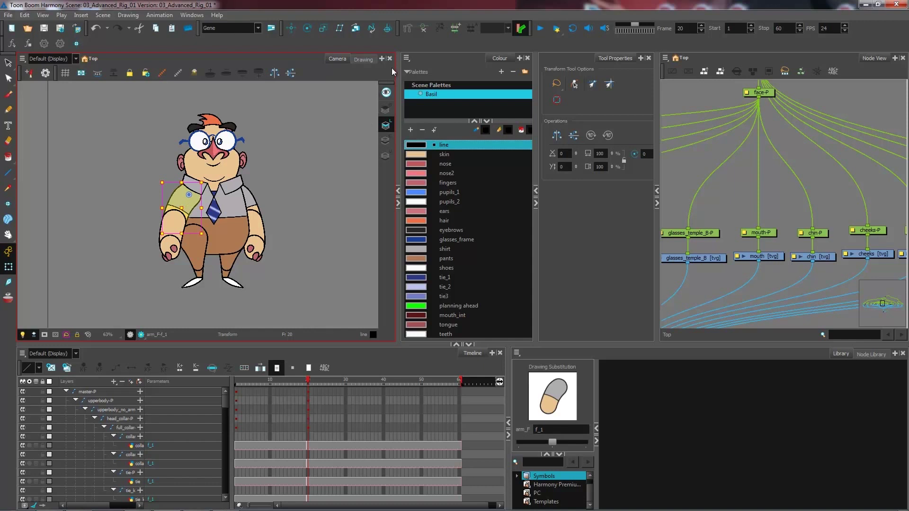
left_click(382, 58)
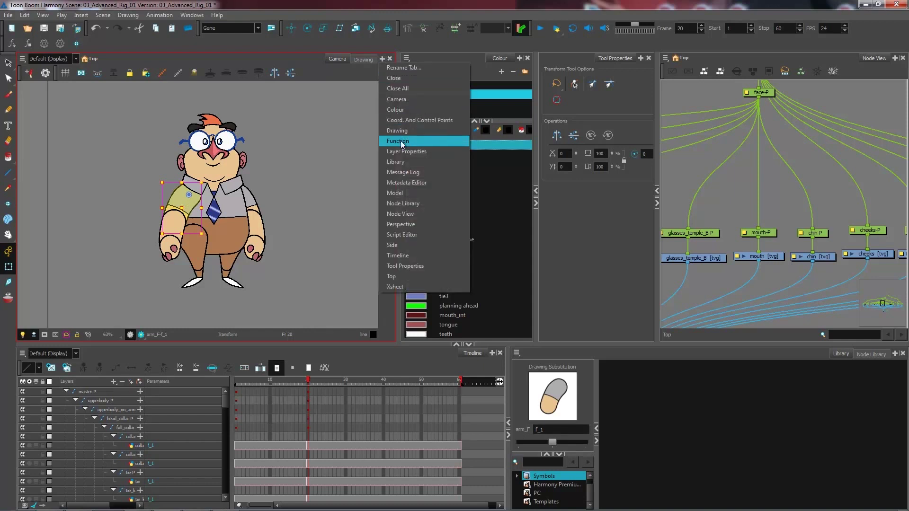
left_click(403, 227)
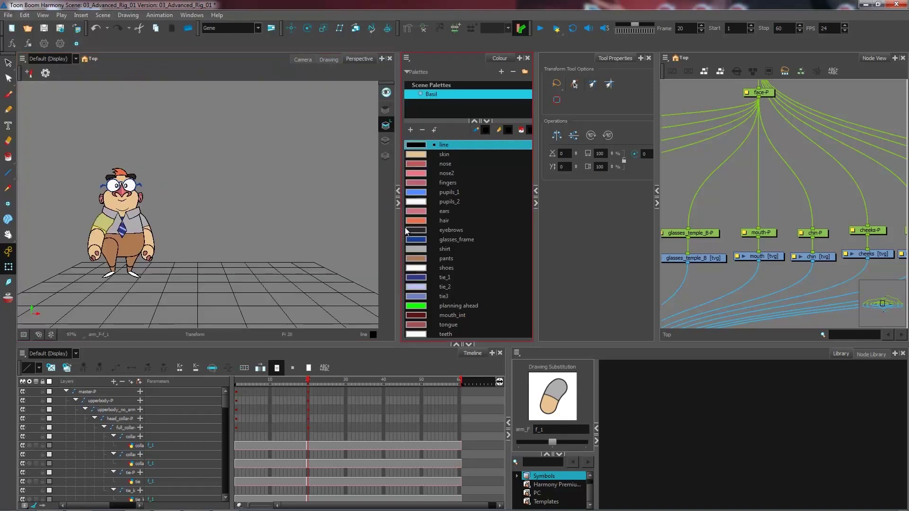
left_click(208, 228)
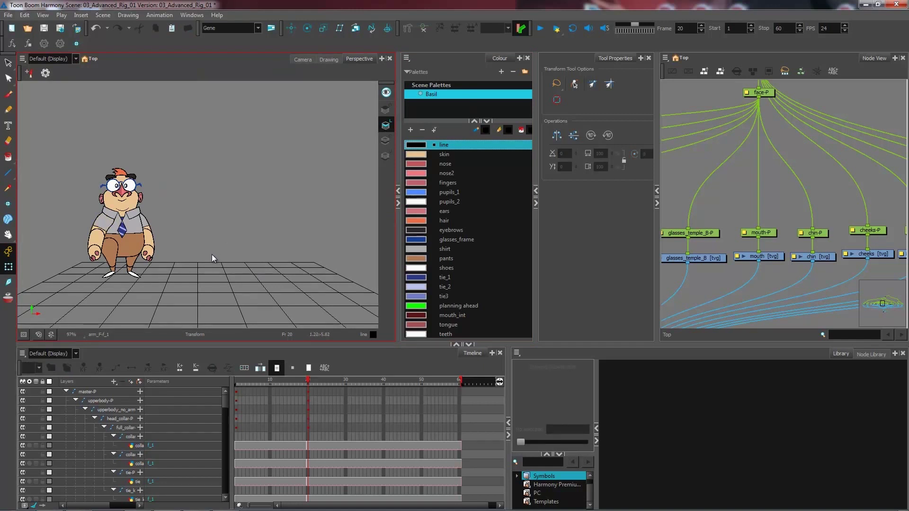
left_click_drag(209, 260, 279, 262)
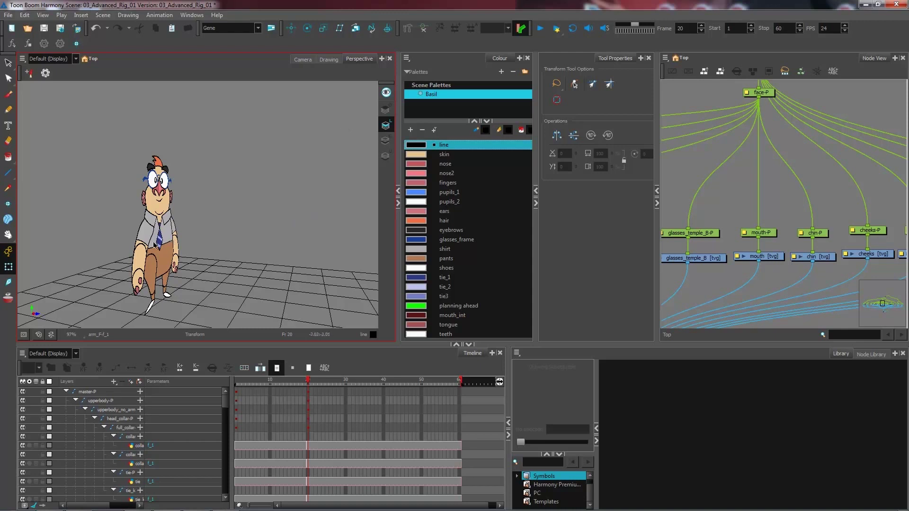
In the Camera view, rotate the front arm down to hang at the character's side.
left_click(304, 60)
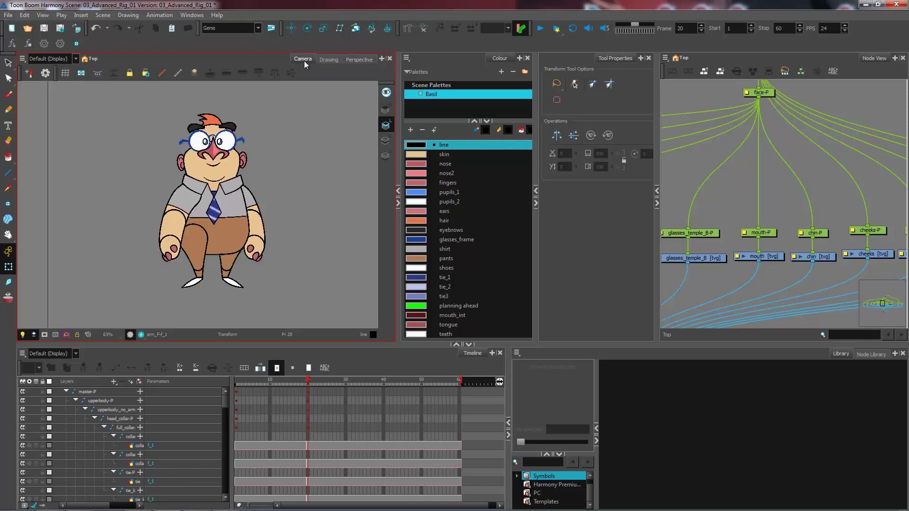
left_click(186, 202)
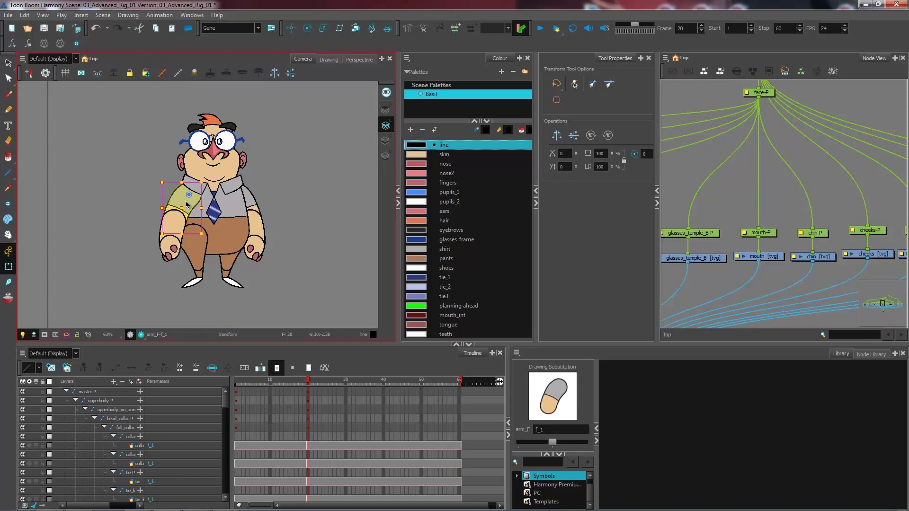
left_click_drag(186, 203, 213, 217)
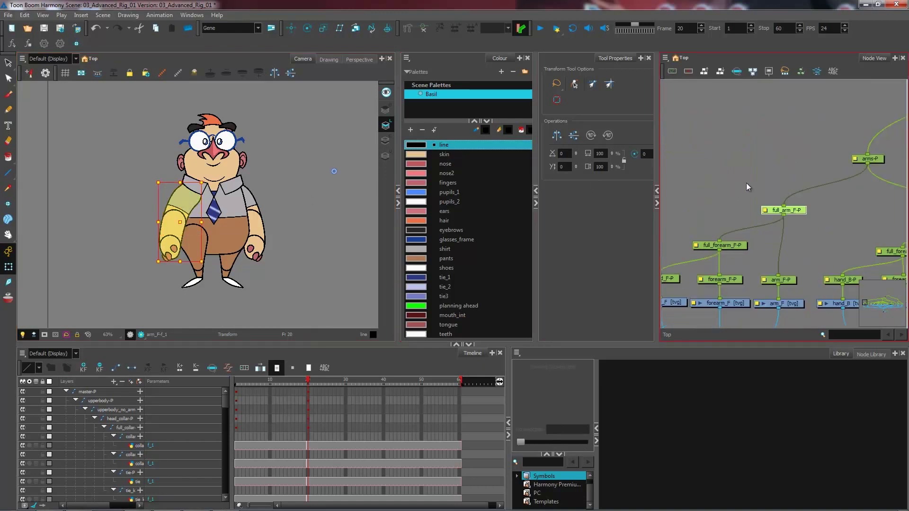
Select the full_arm_F-P peg in the Node View.
left_click(856, 166)
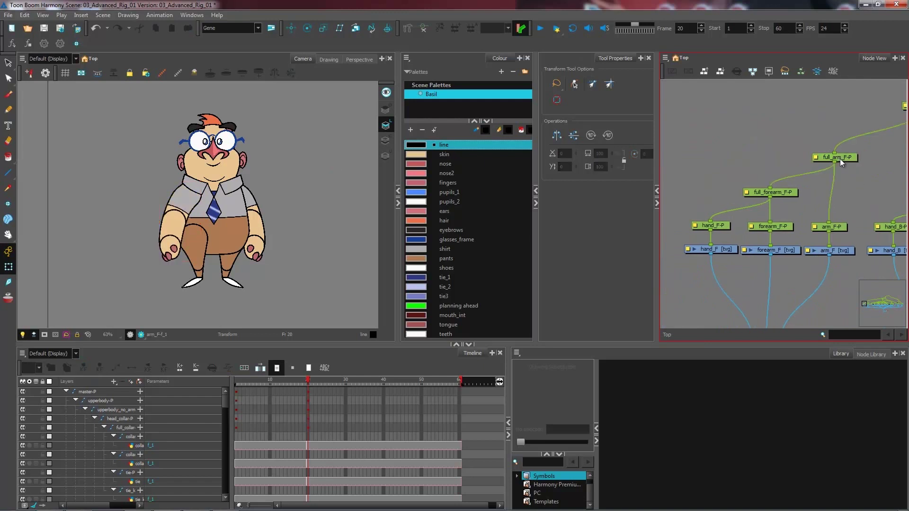
left_click_drag(848, 159, 843, 161)
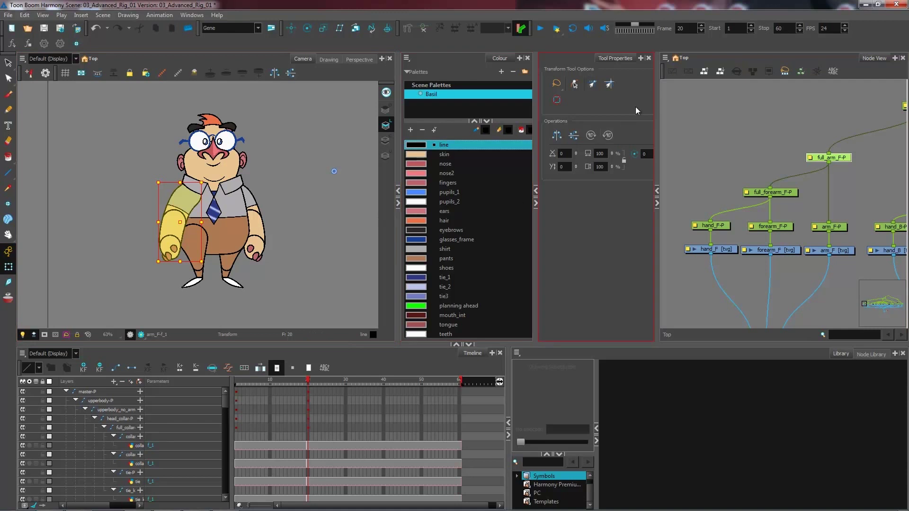
left_click(640, 61)
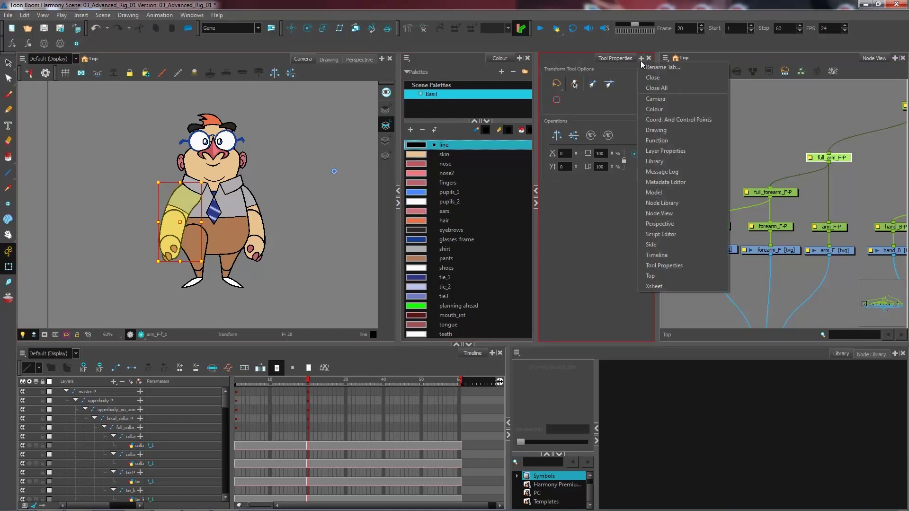
Add and widen the Coord. And Control Points panel, focusing full_arm_F-P's Position fields.
left_click(656, 122)
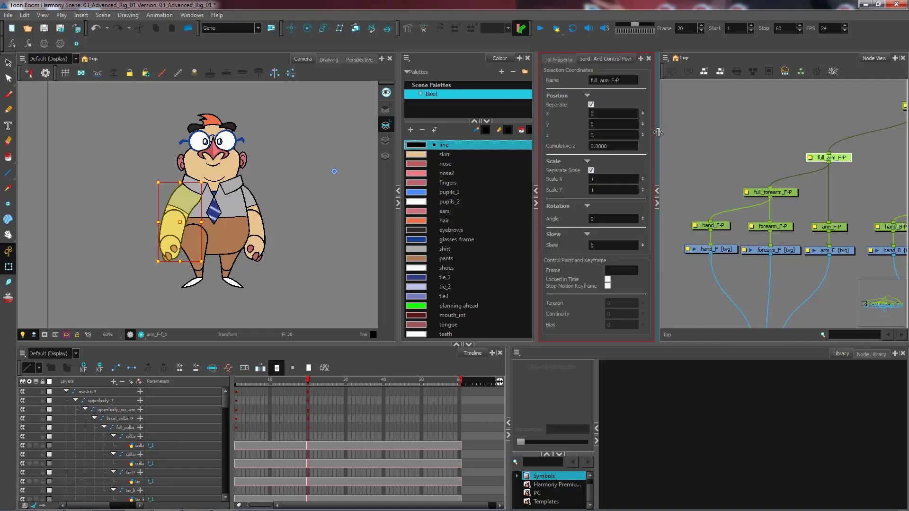
left_click_drag(657, 126, 686, 127)
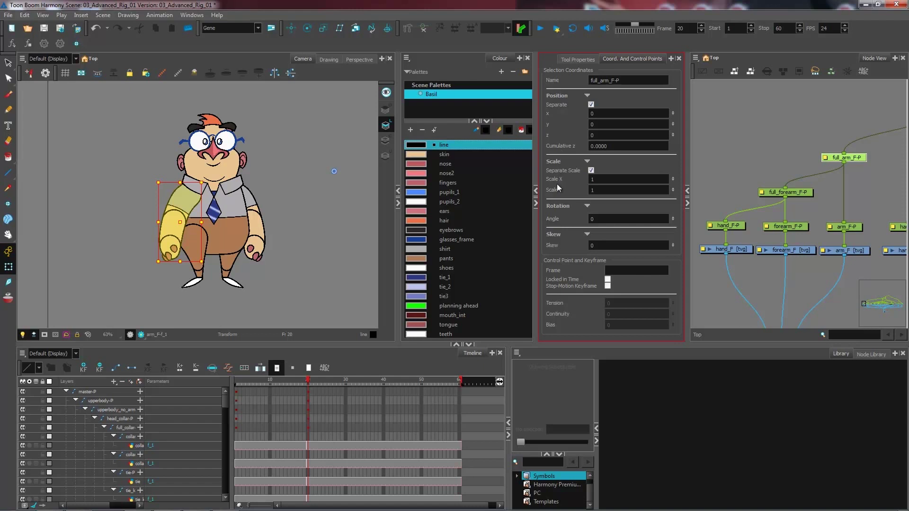
left_click(628, 122)
Enter 0 as full_arm_F-P's Z position, then orbit the Perspective view around the character.
double_click(591, 136)
type("0")
key("Return")
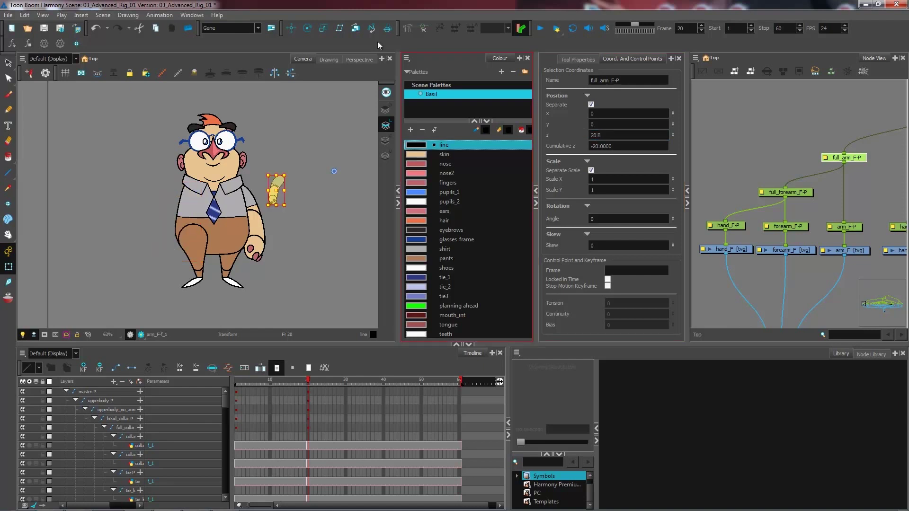
left_click(357, 60)
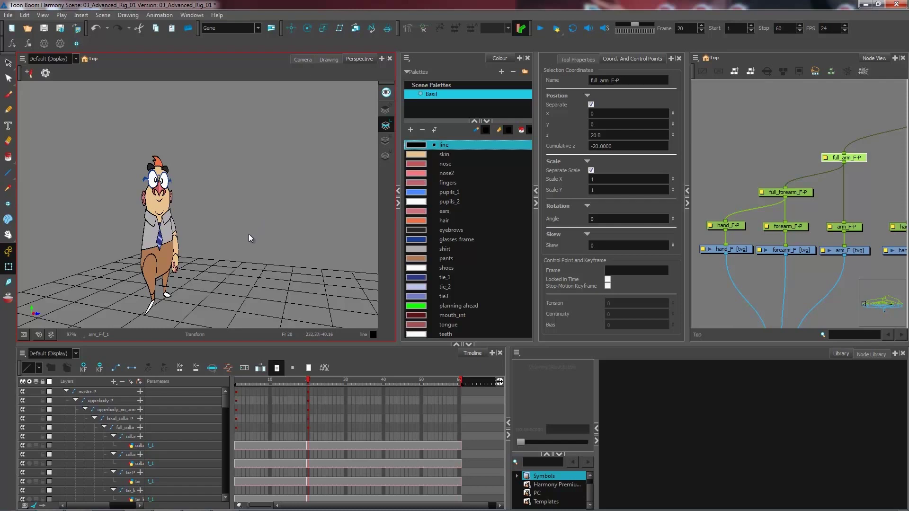
key("ctrl+alt")
left_click_drag(248, 234, 169, 238)
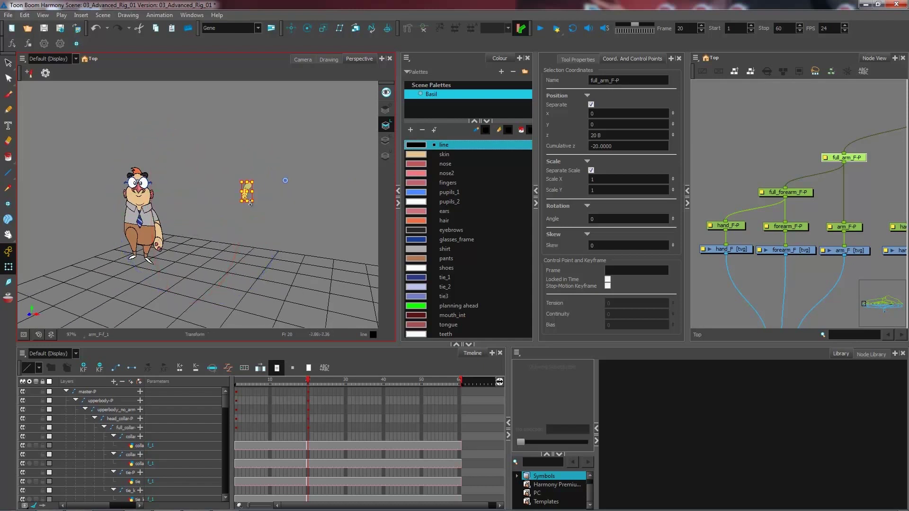
Back in the Camera view, re-enter 0 for full_arm_F-P's z and select the upper arm.
left_click(304, 60)
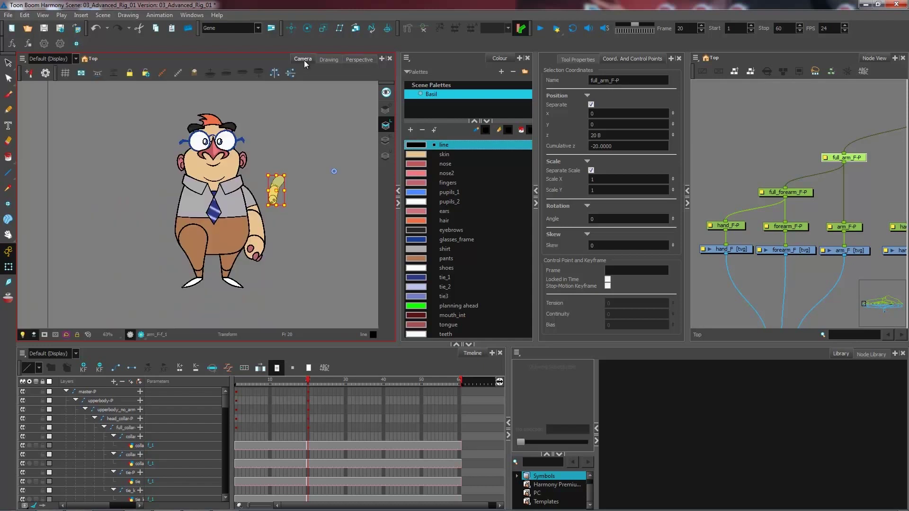
left_click(610, 134)
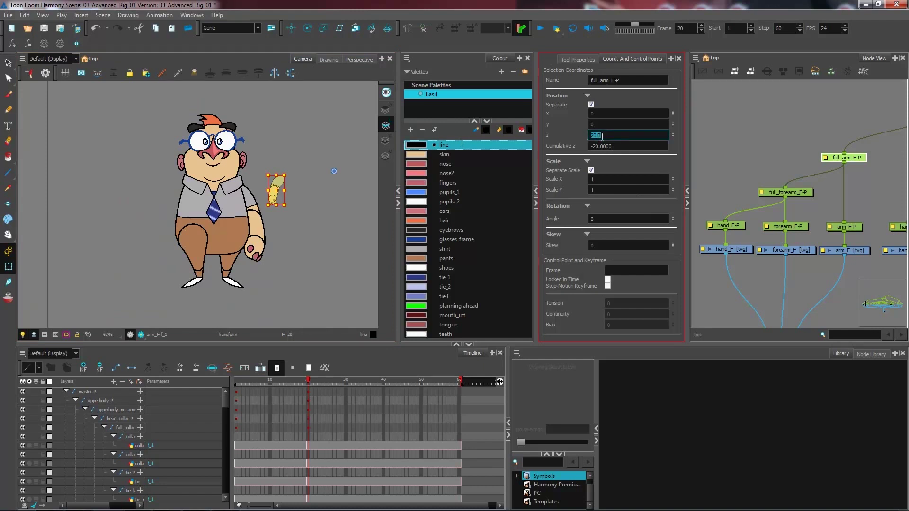
type("0")
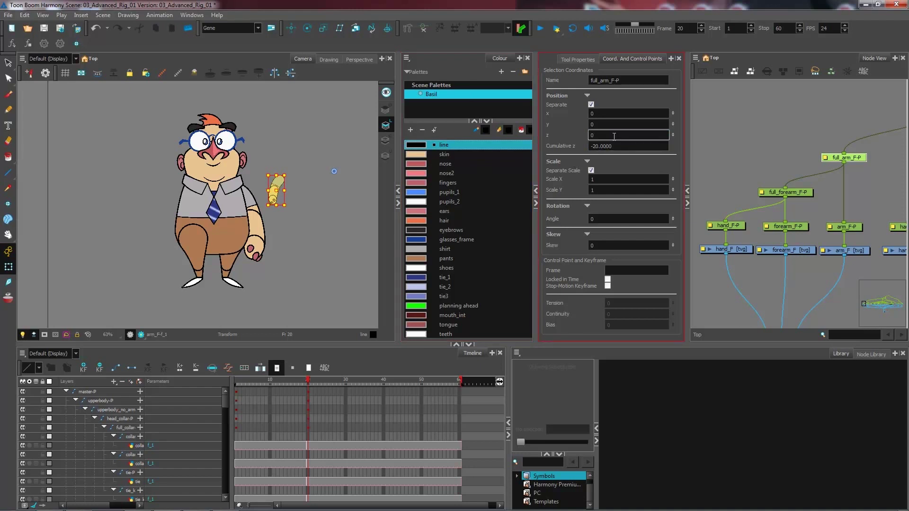
key("Return")
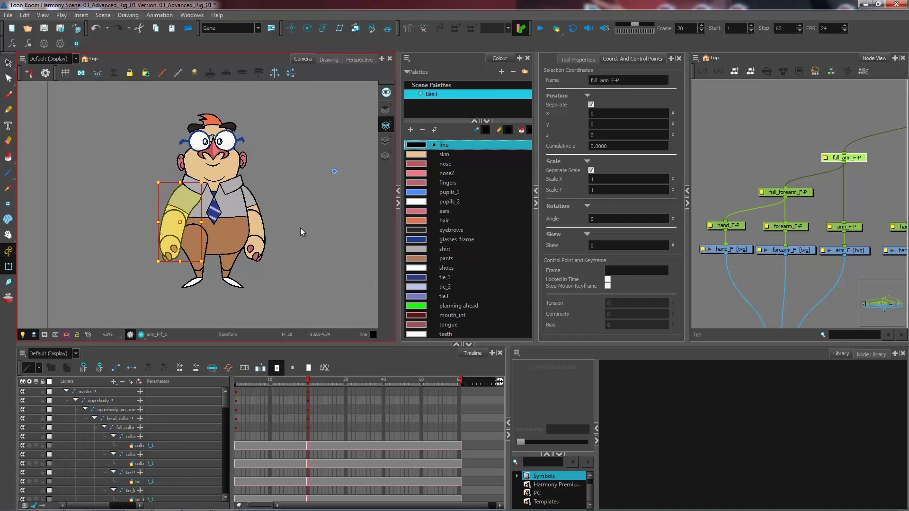
left_click(181, 201)
Nudge parent peg full_arm_F-P's z to 0.001 B so the front arm sits behind the body.
key("b")
left_click(599, 135)
key("alt+Down")
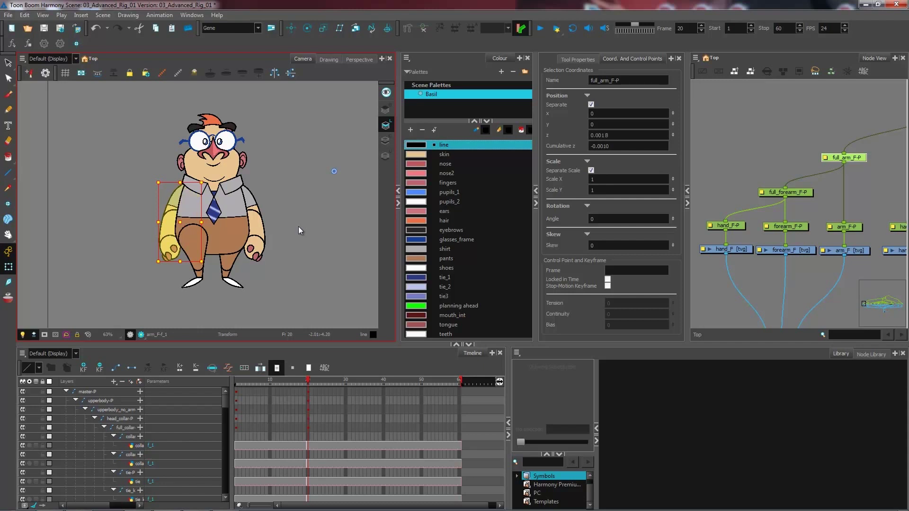
key("alt+Up")
key("alt+Down")
key("alt+Up")
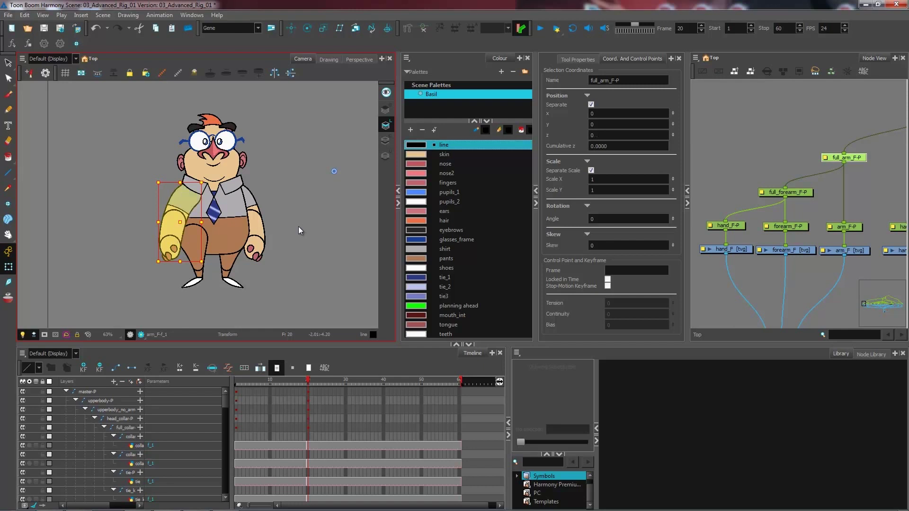
key("alt+Down")
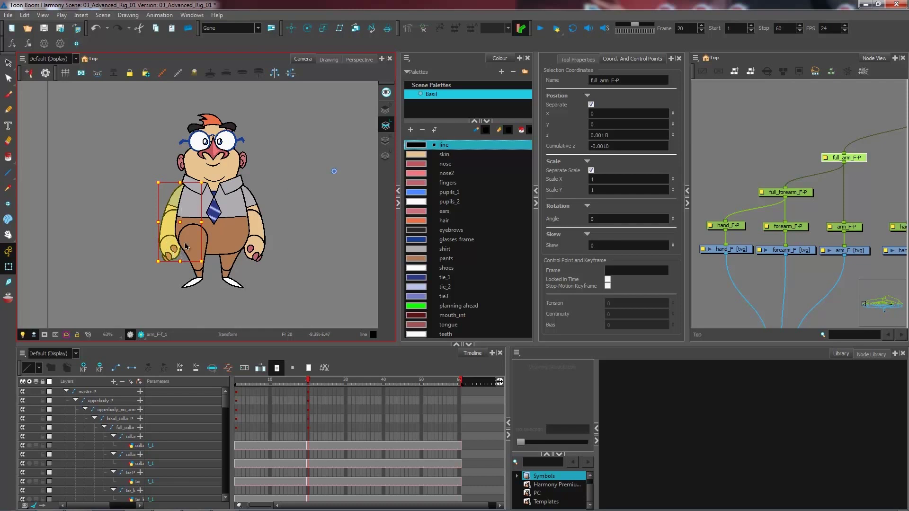
left_click(825, 199)
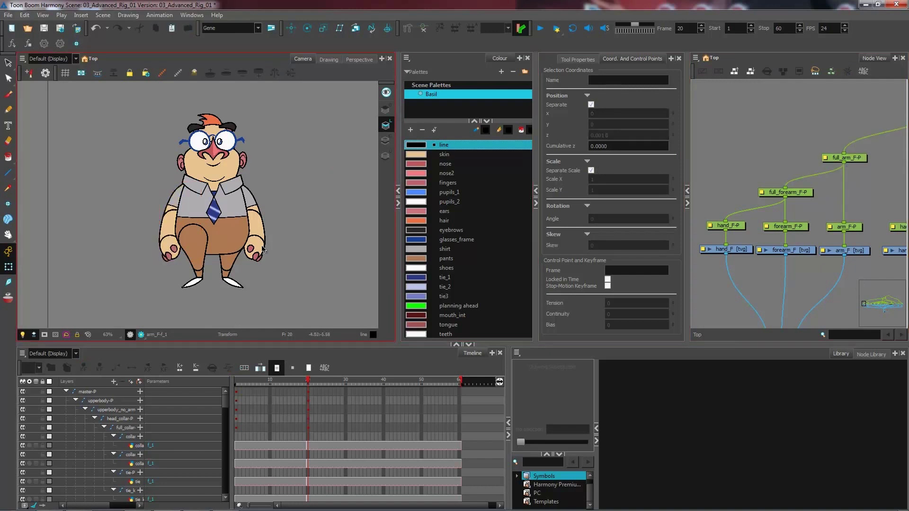
left_click(235, 237)
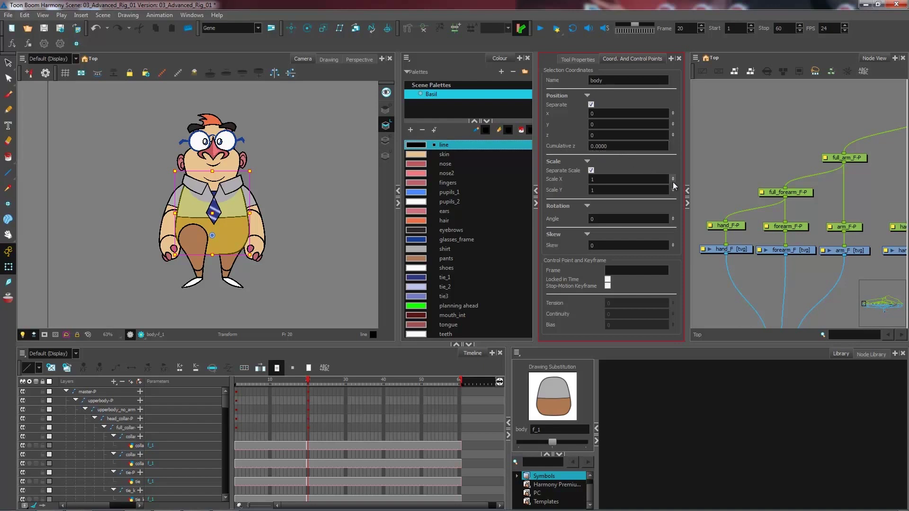
left_click(751, 265)
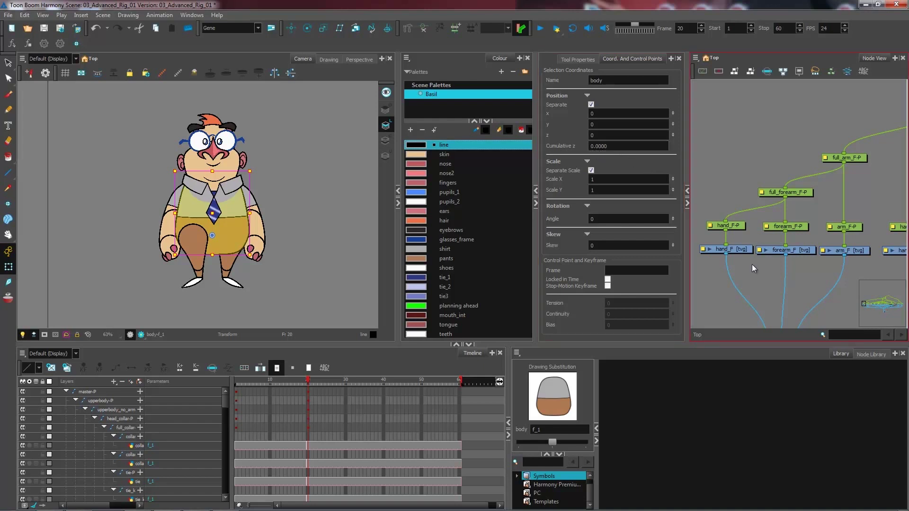
left_click(737, 225)
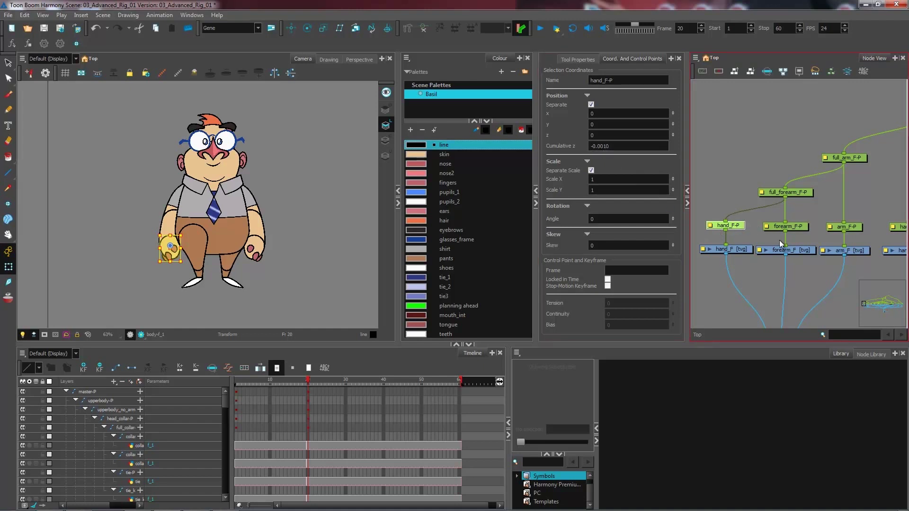
key("b")
key("b")
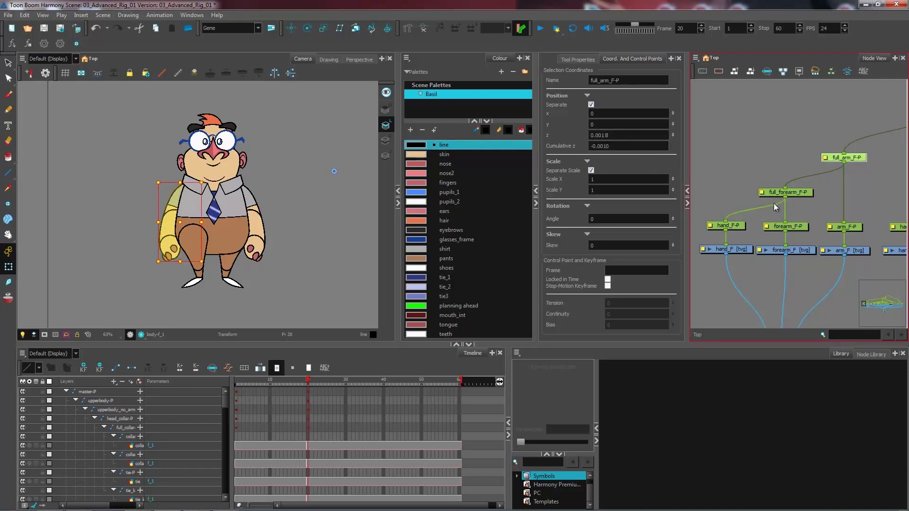
key("b")
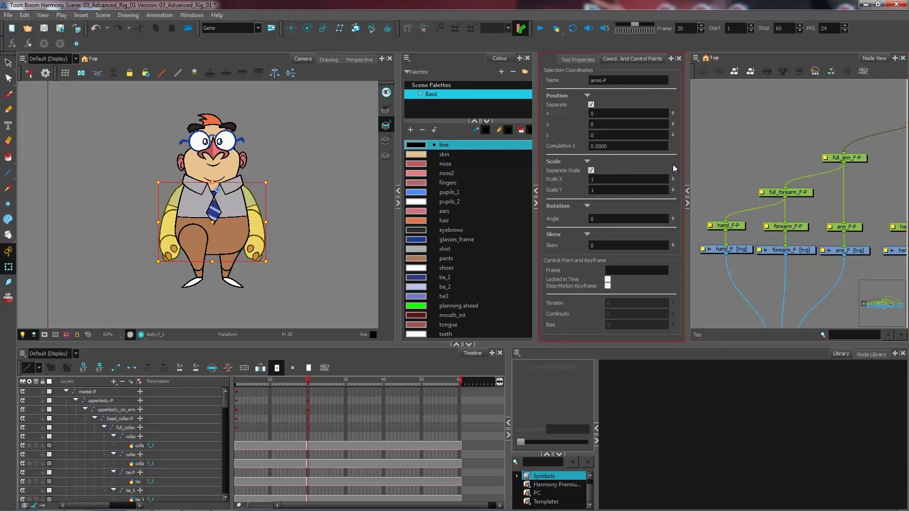
key("shift+b")
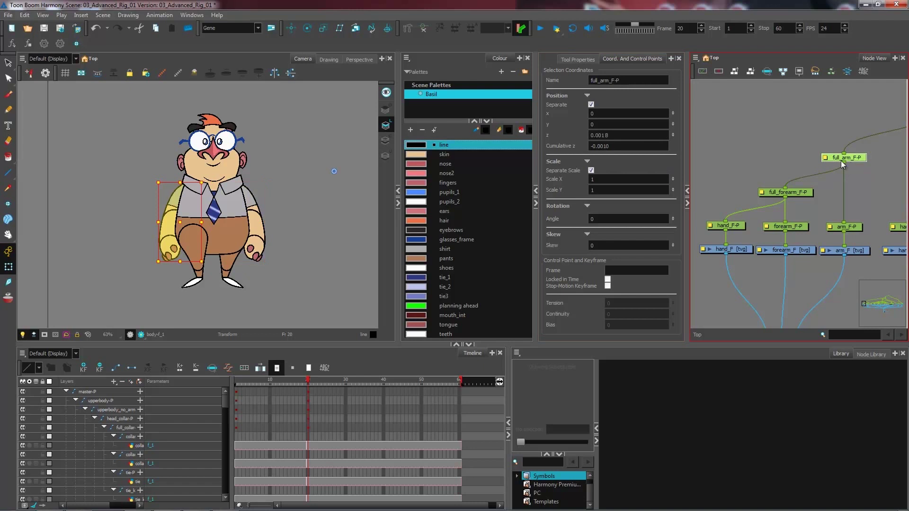